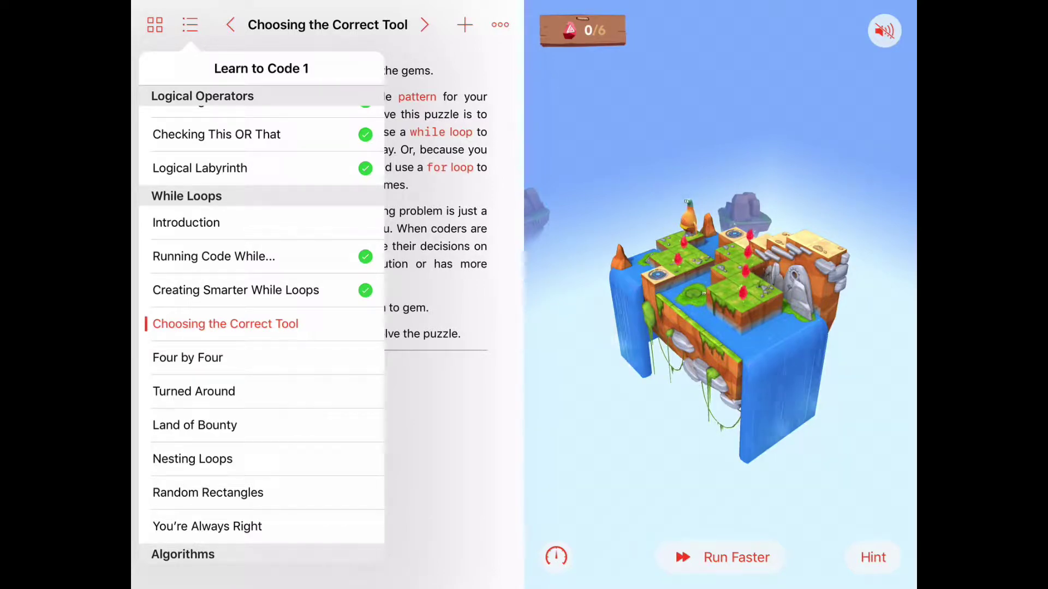
Dismiss the lesson list popover to read the turnAndCollectGem puzzle instructions
click(189, 25)
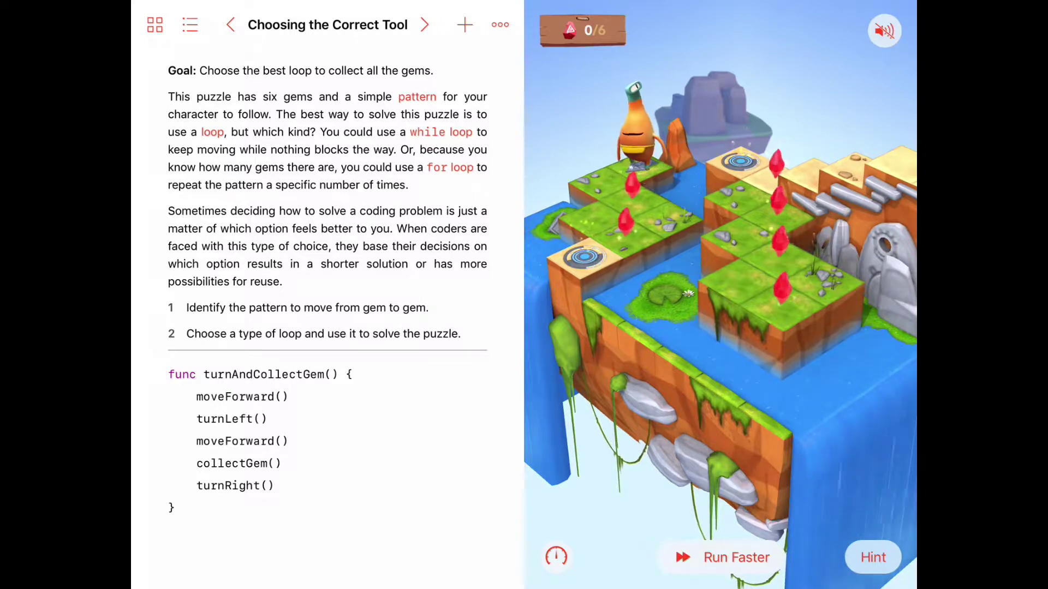
scroll(327, 286, down, 1)
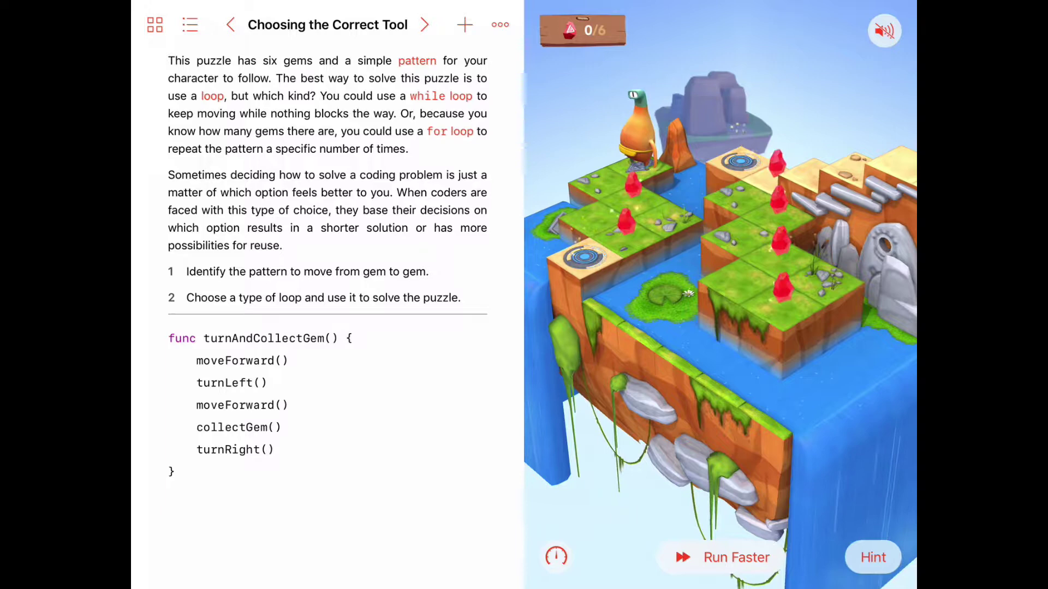
Add a turnAndCollectGem() call from the suggestion bar on a new line below the function
double_click(263, 338)
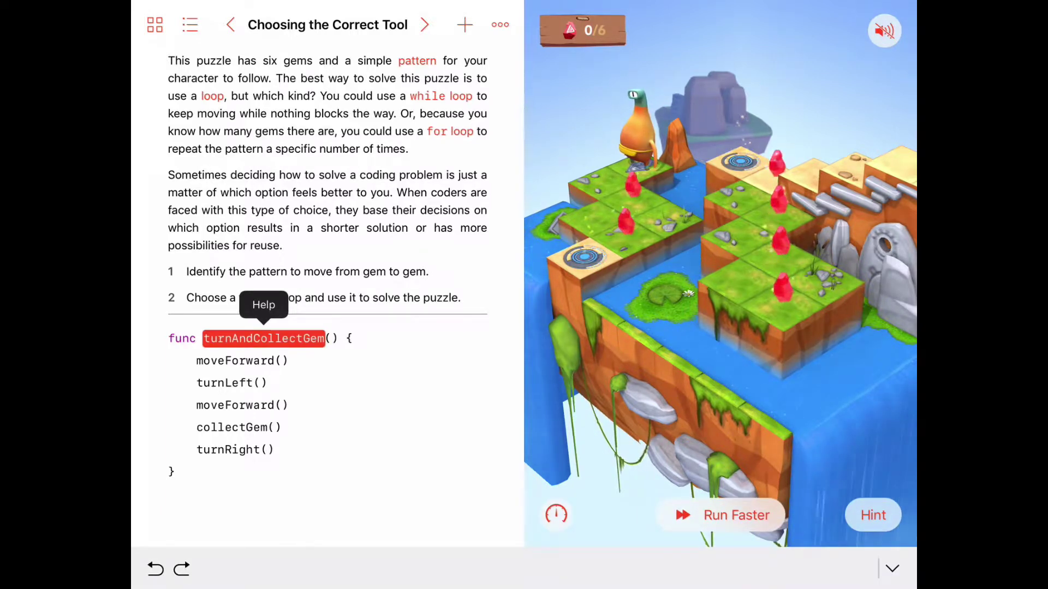
click(278, 450)
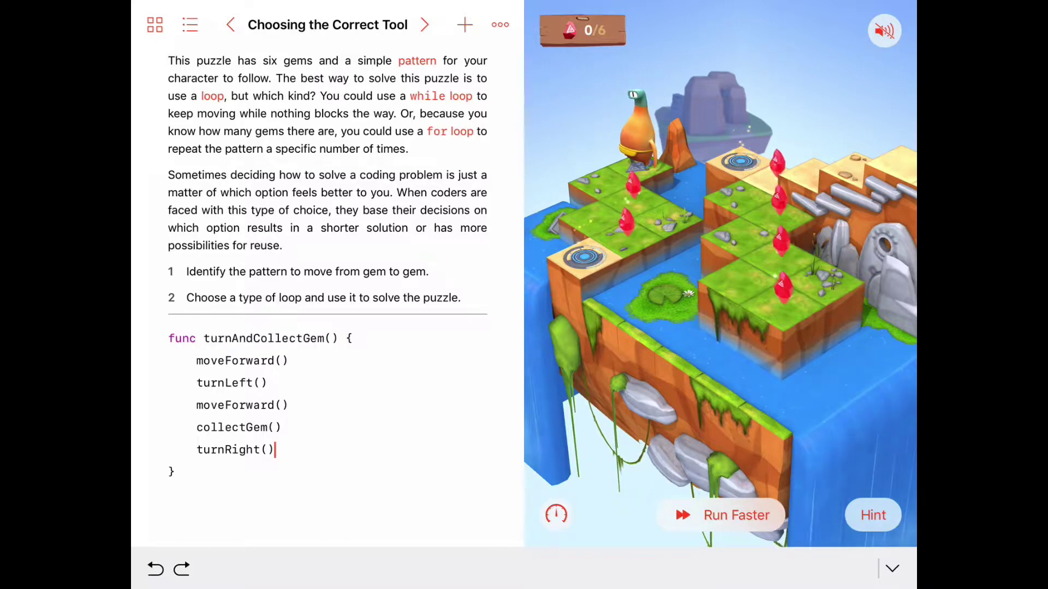
click(175, 471)
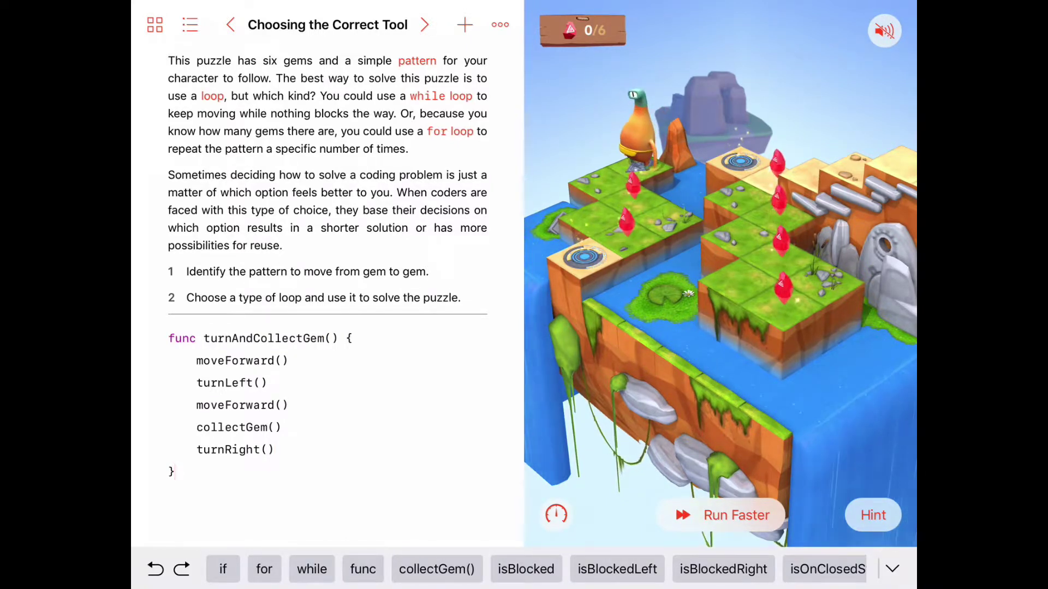
key(Return)
key(Return)
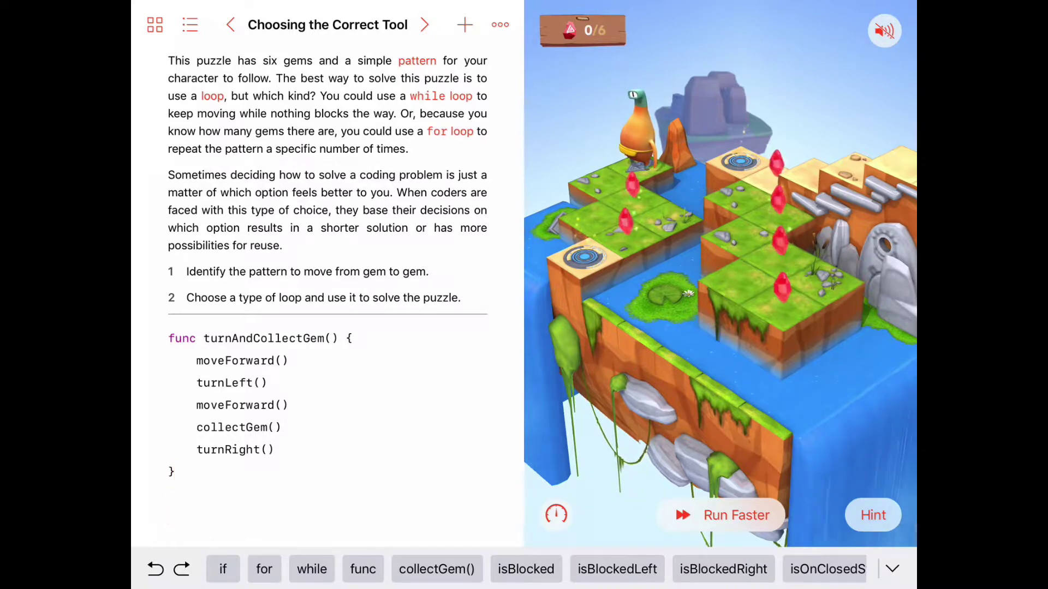
text(turn)
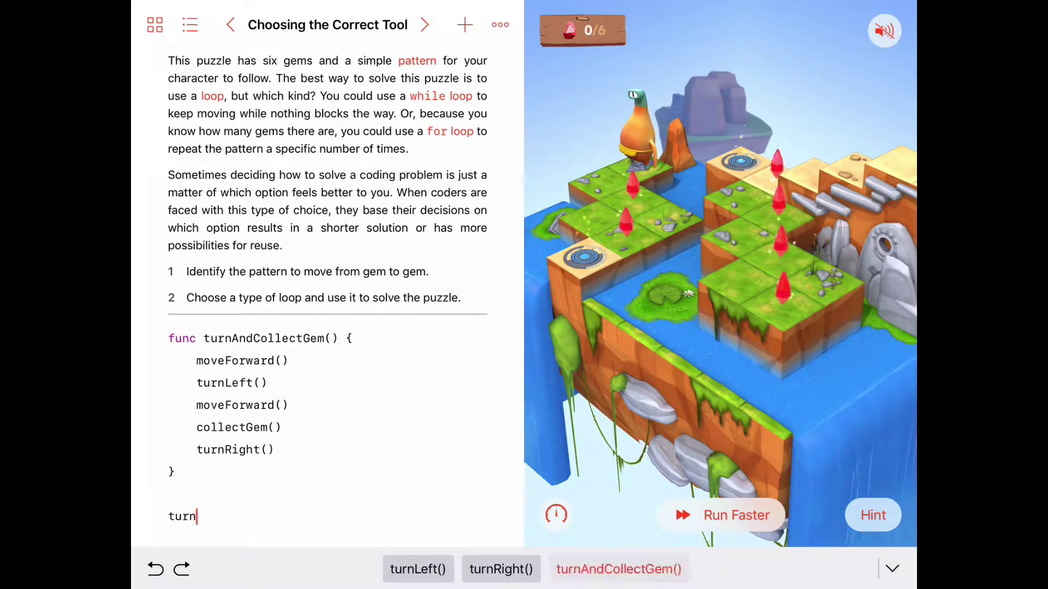
click(618, 569)
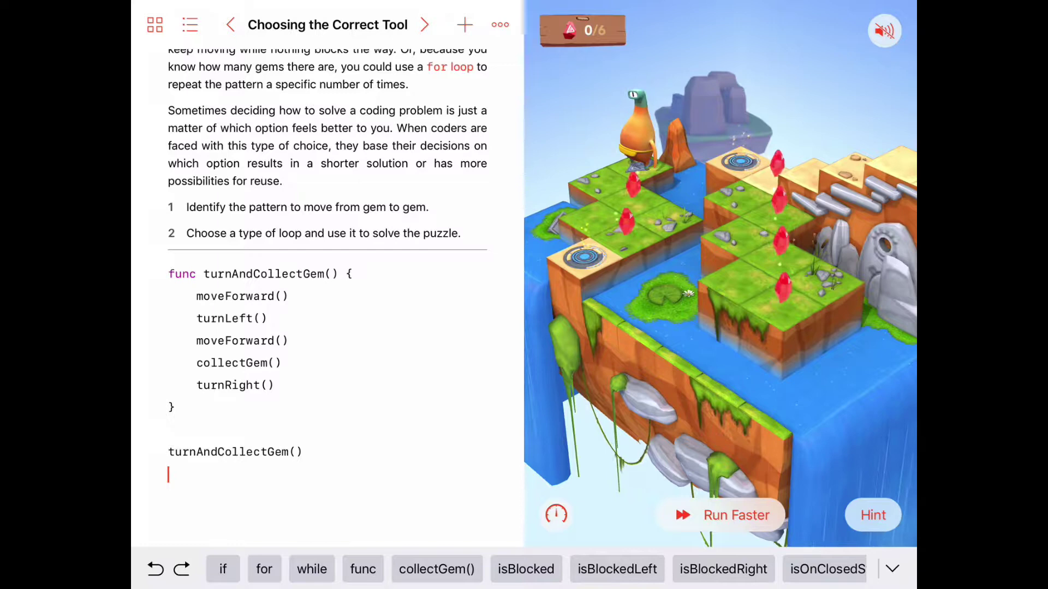
click(236, 452)
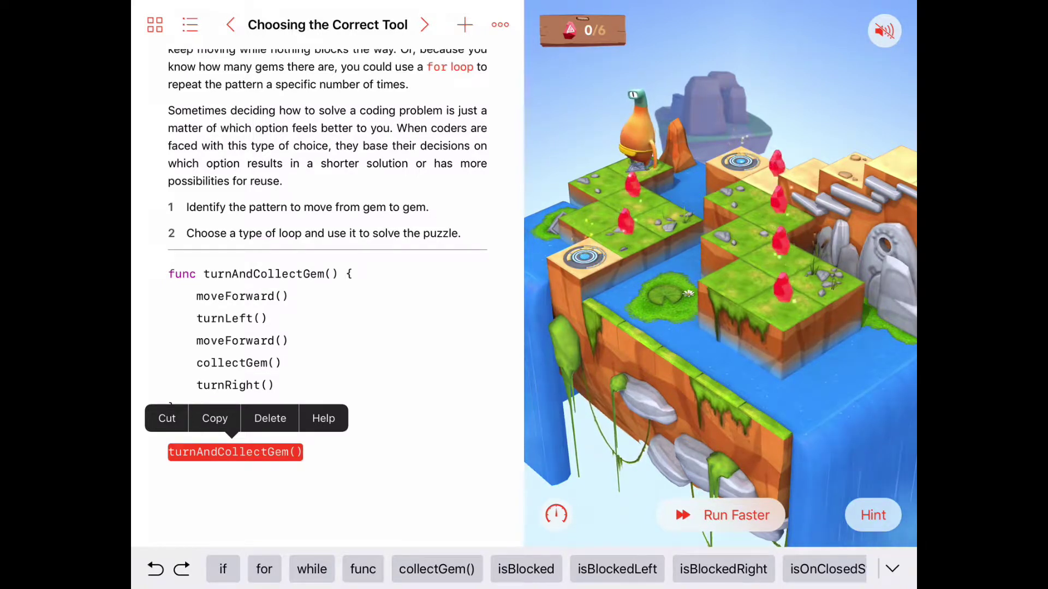
Run the code at Run Faster speed and orbit the world to inspect the gem layout
click(556, 515)
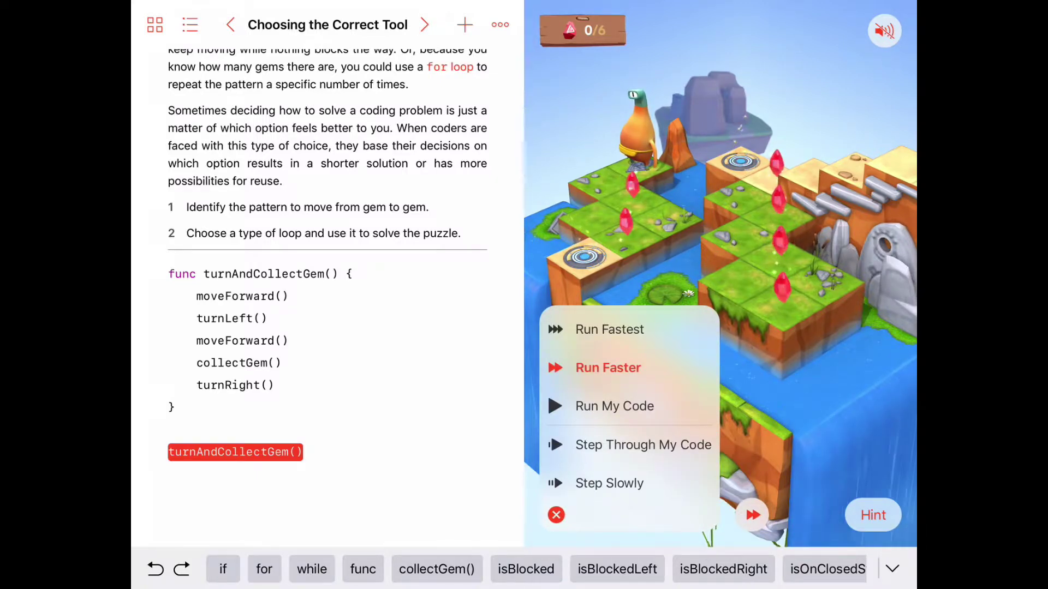
click(608, 367)
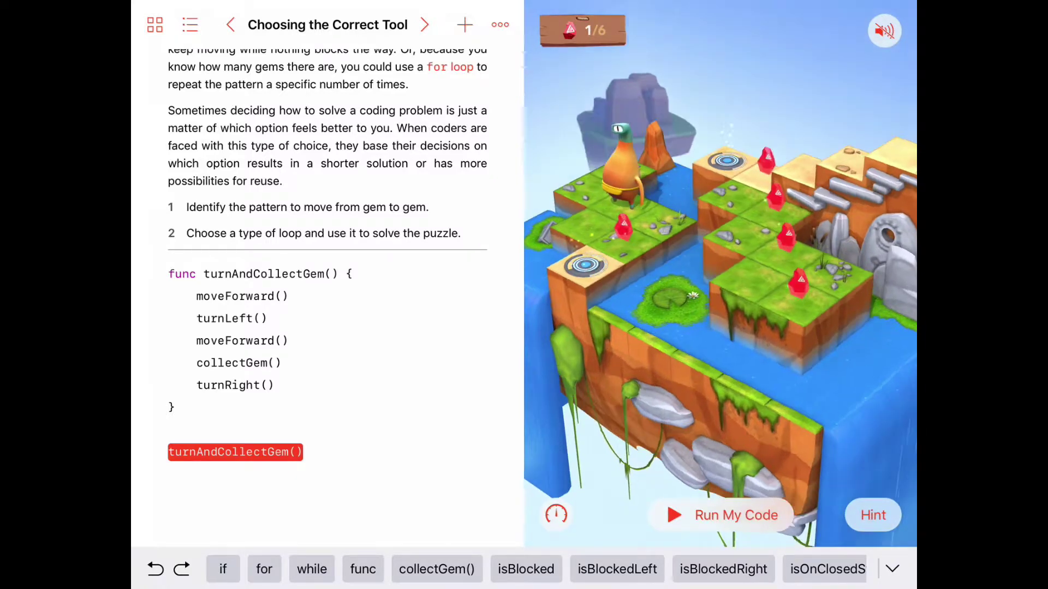
drag(802, 287, 672, 287)
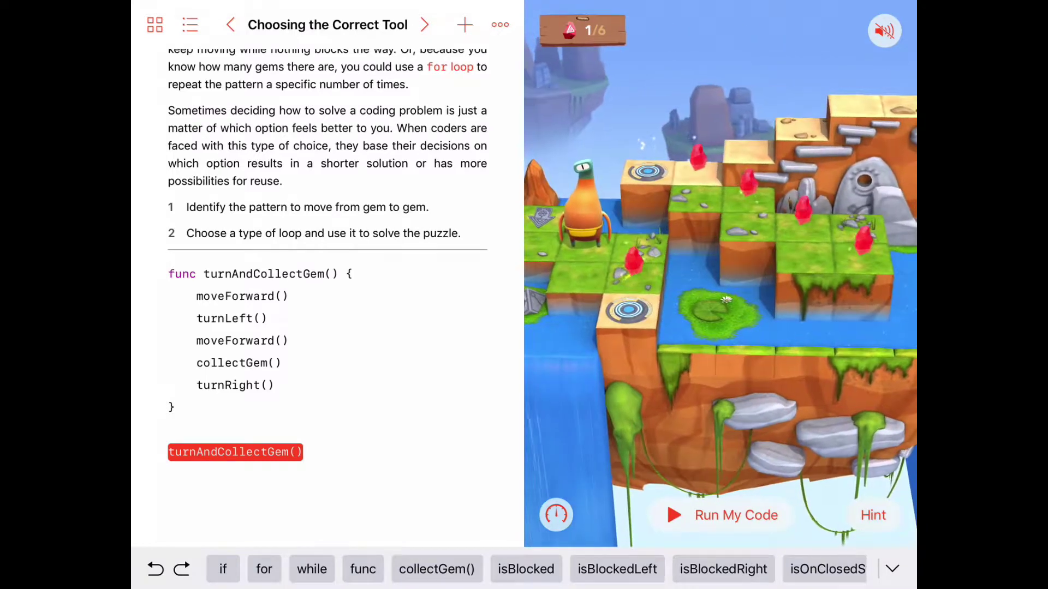
drag(778, 328, 696, 311)
drag(803, 311, 639, 311)
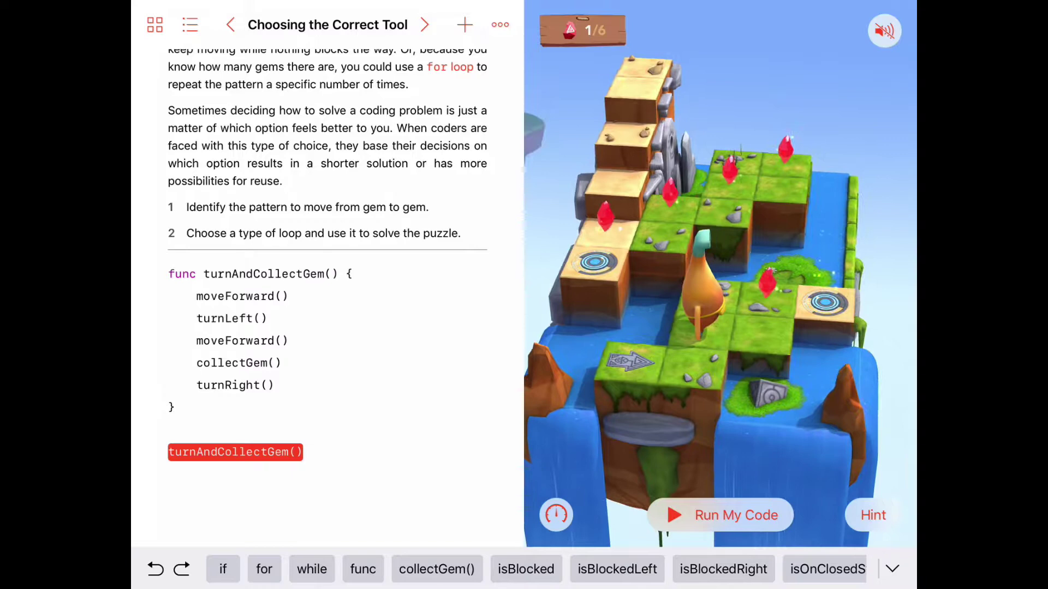
drag(786, 328, 687, 327)
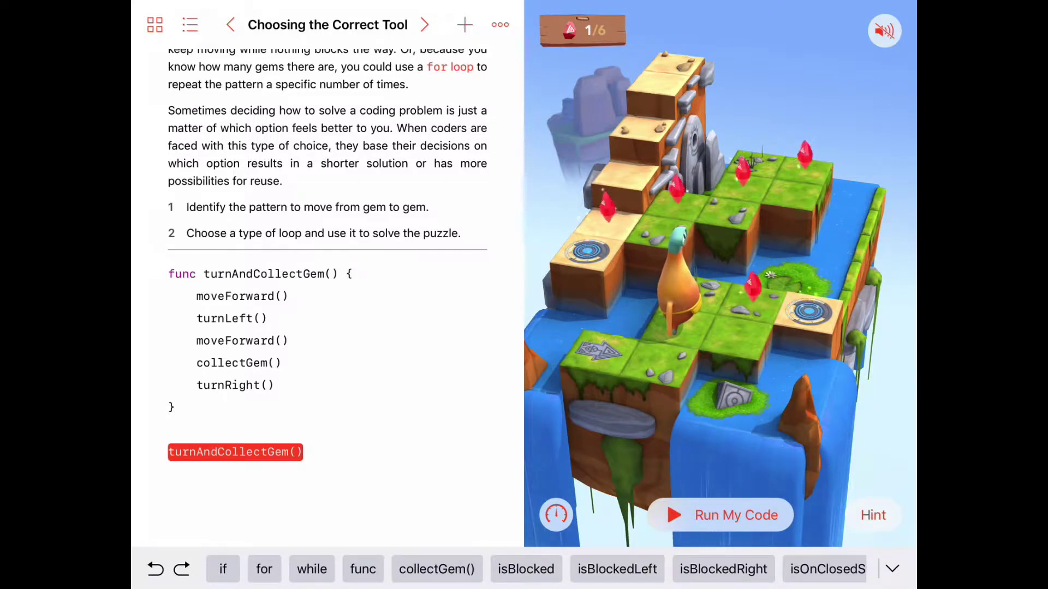
drag(721, 287, 769, 278)
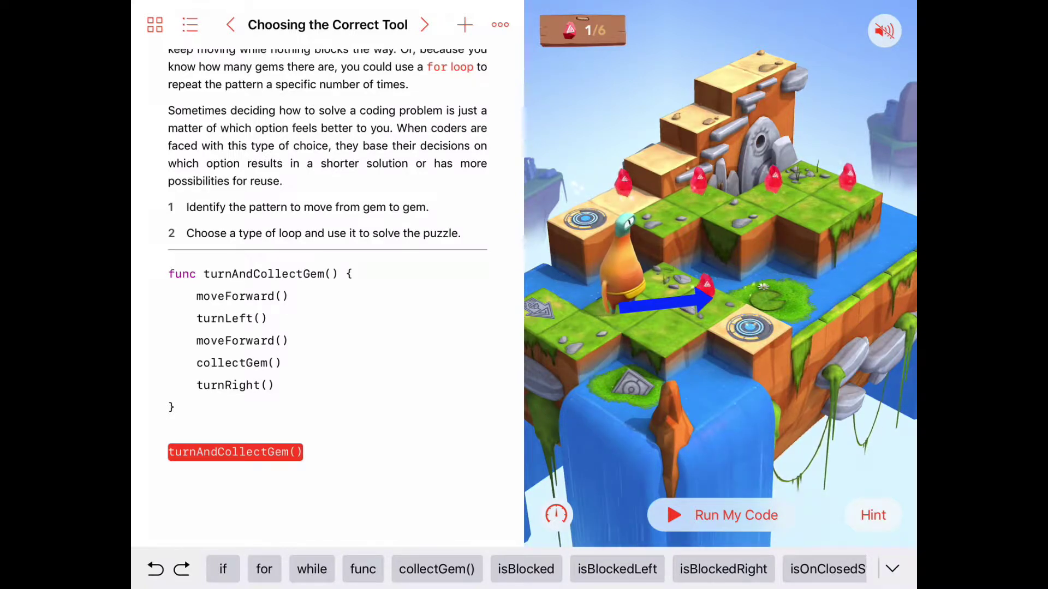
Add a second turnAndCollectGem() call and run the code
click(311, 452)
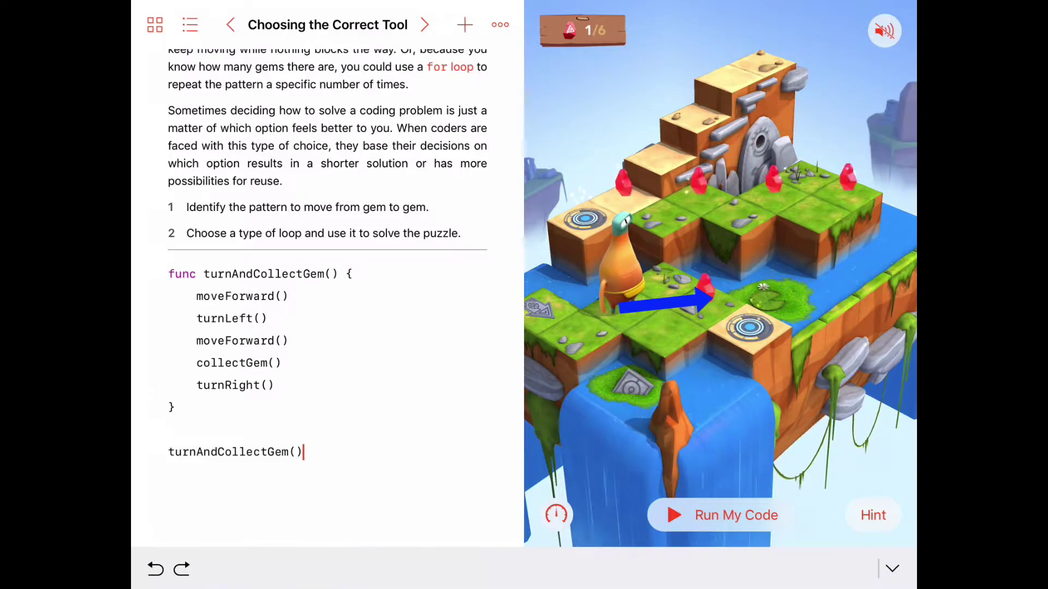
text(turn)
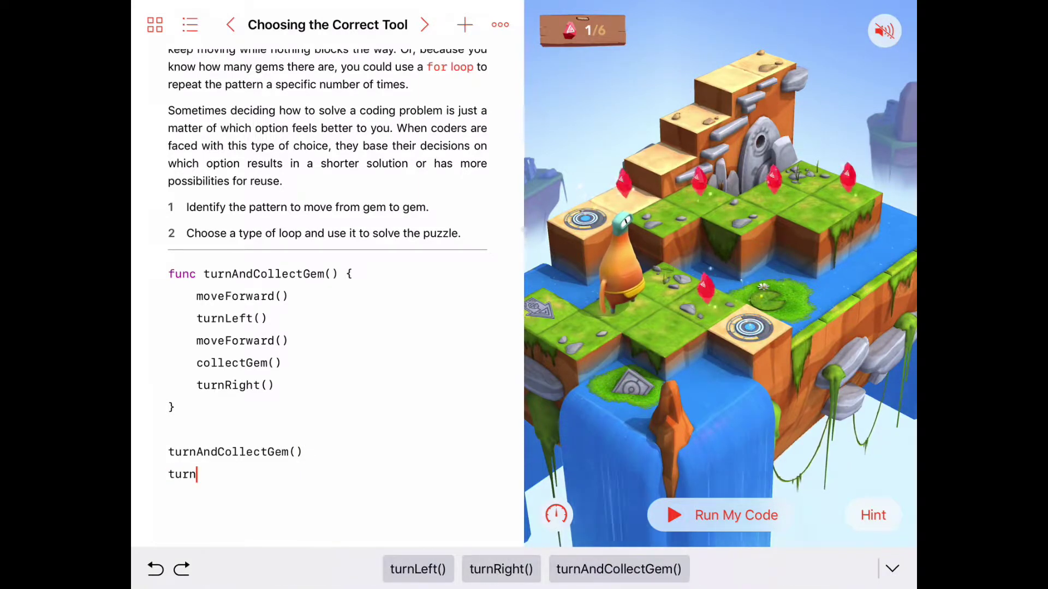
click(618, 569)
key(Return)
click(721, 515)
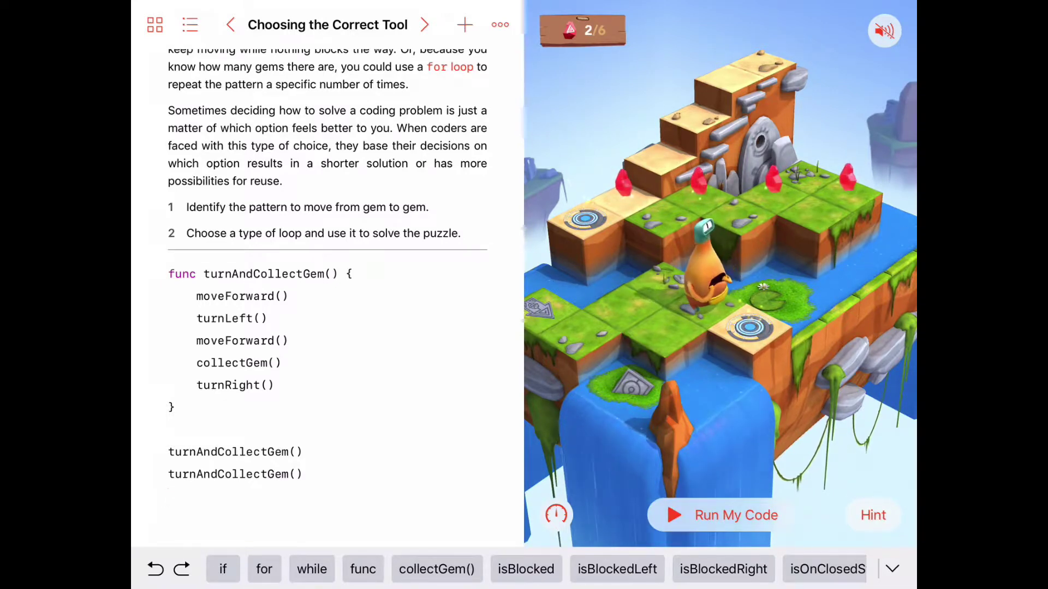
Add a third turnAndCollectGem() call and run it at Run Faster speed
click(246, 497)
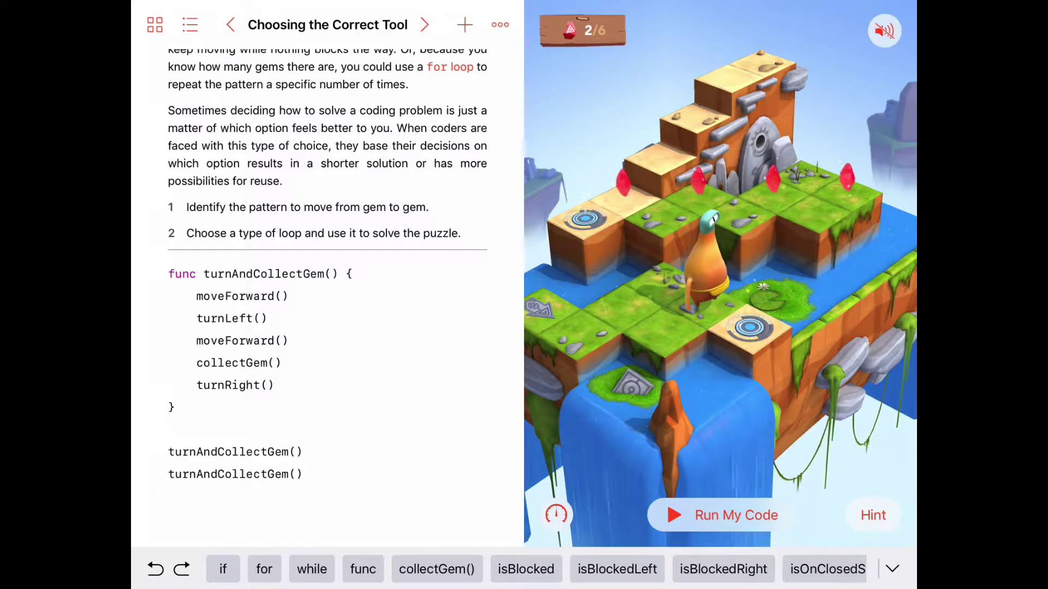
text(turn)
click(618, 569)
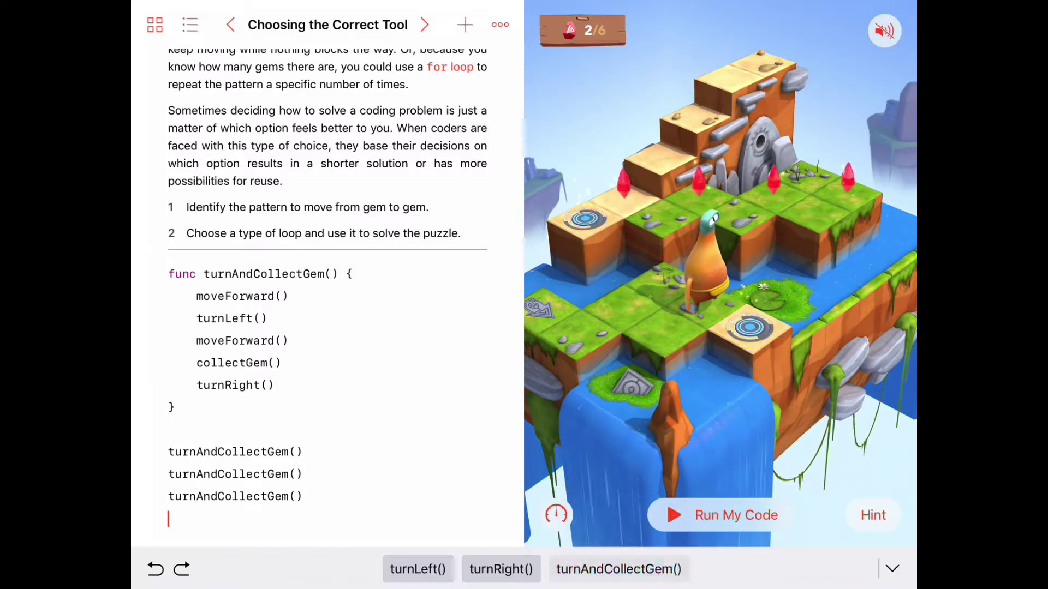
click(556, 515)
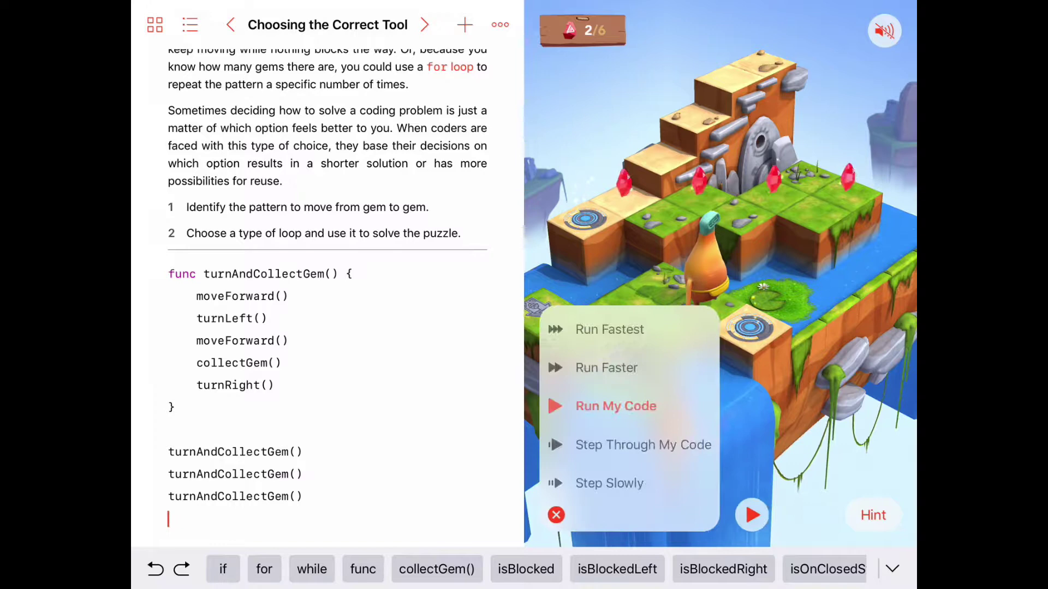
click(607, 368)
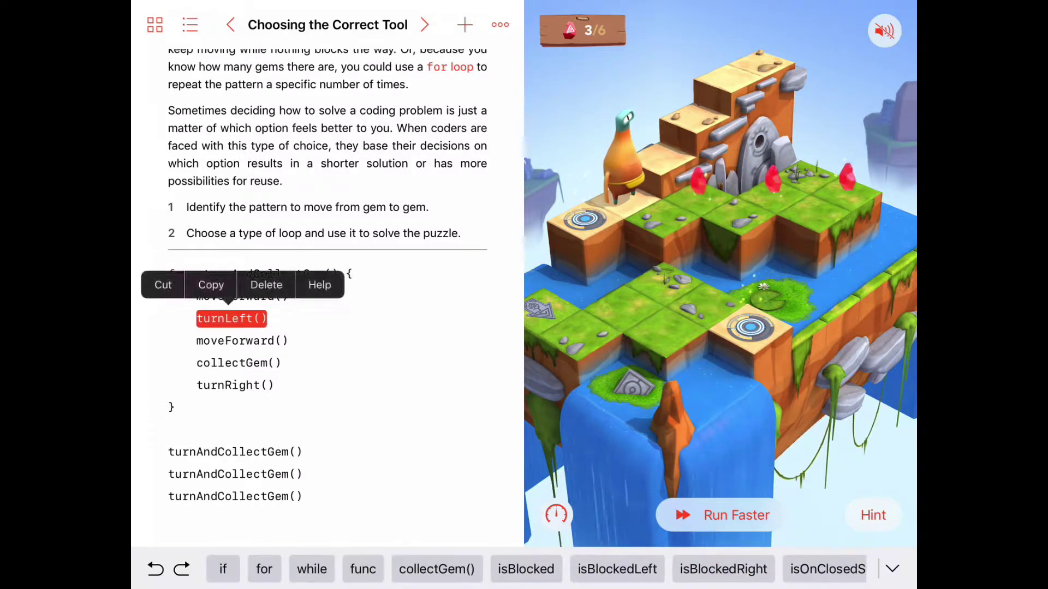
Insert a 'for i in 1 ... 6' loop above the three turnAndCollectGem() calls
click(235, 385)
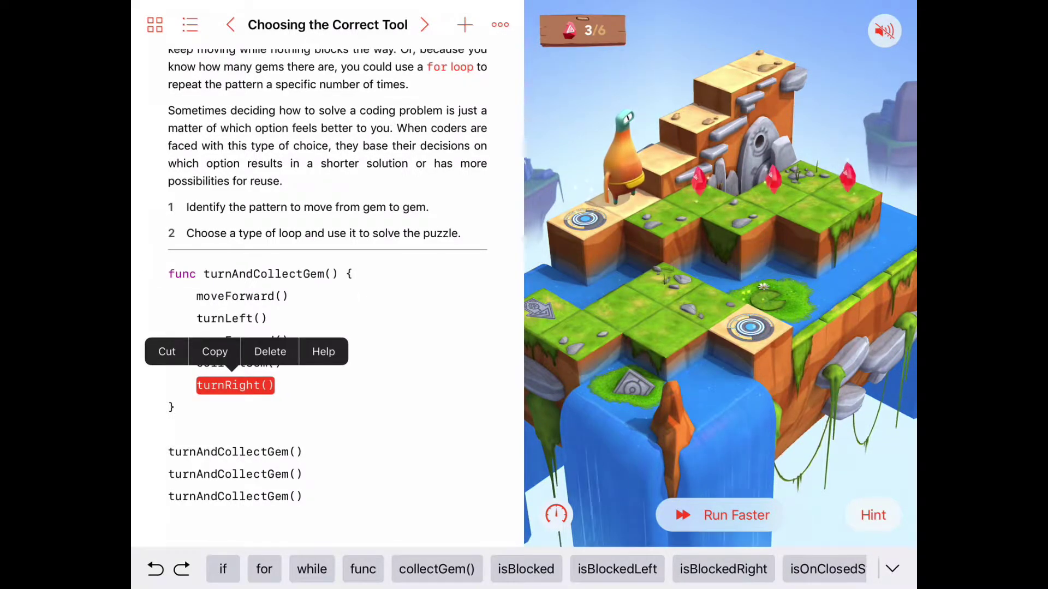
click(265, 274)
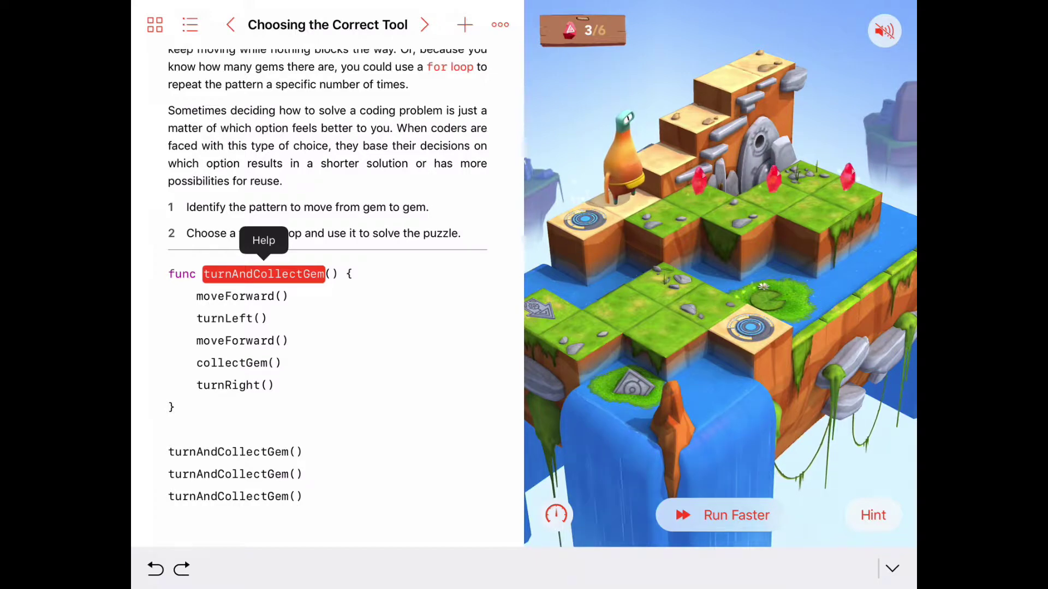
click(169, 429)
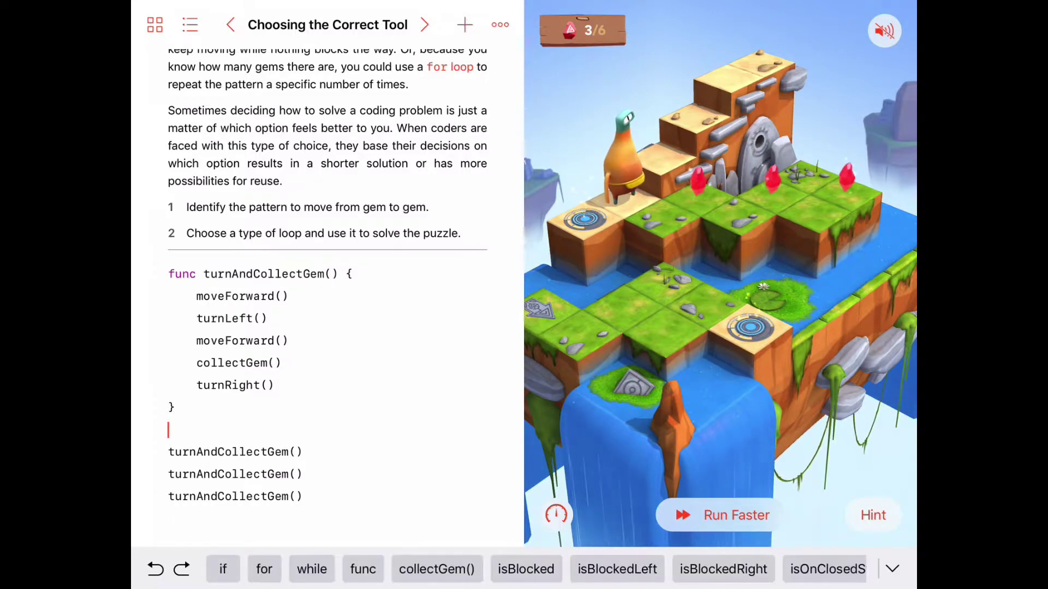
key(Return)
text(for)
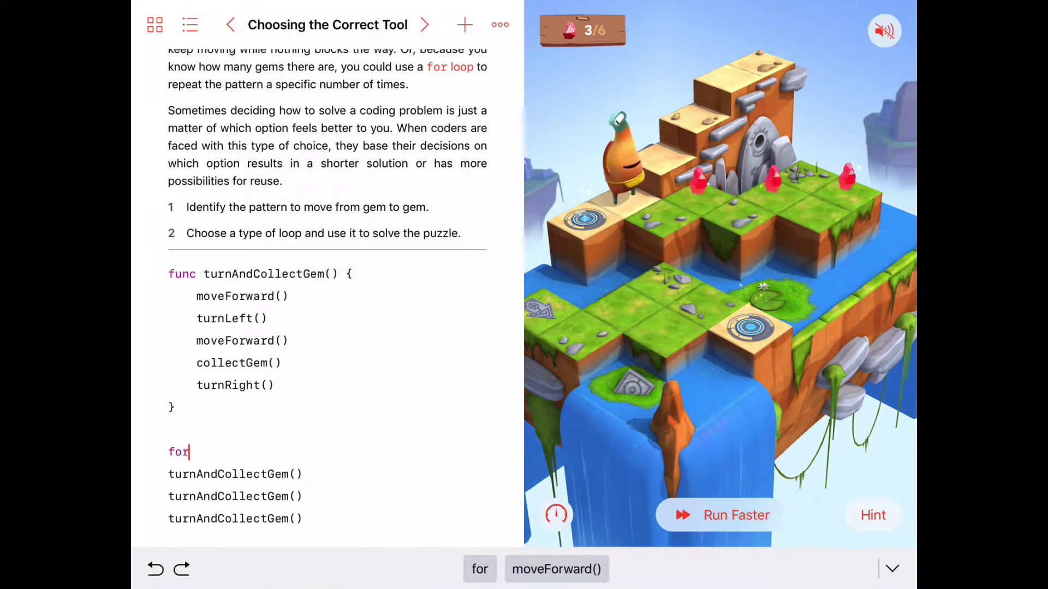
text( i)
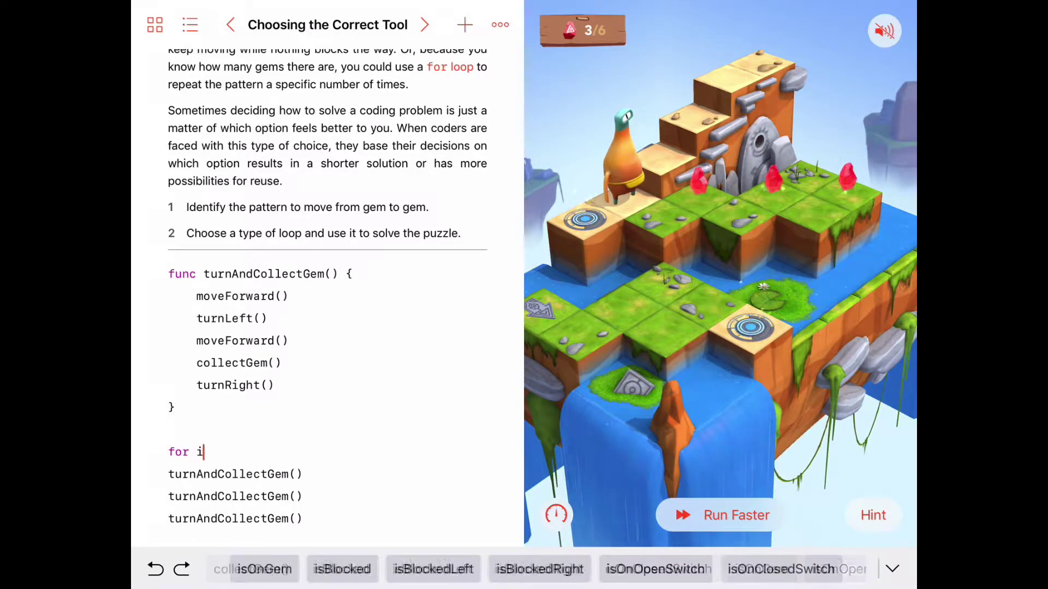
text( in 1 ... )
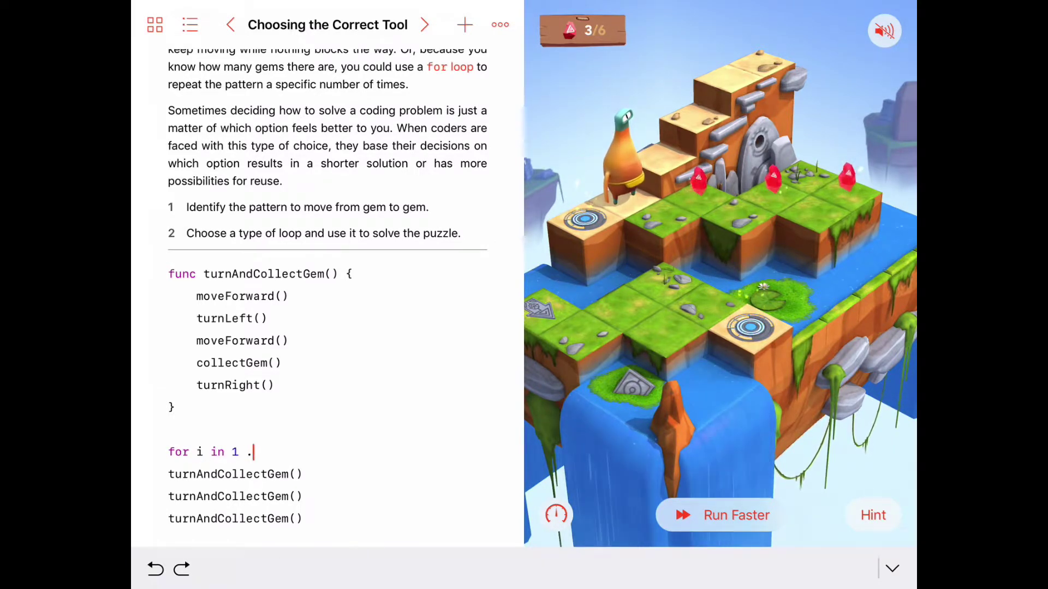
text(6 )
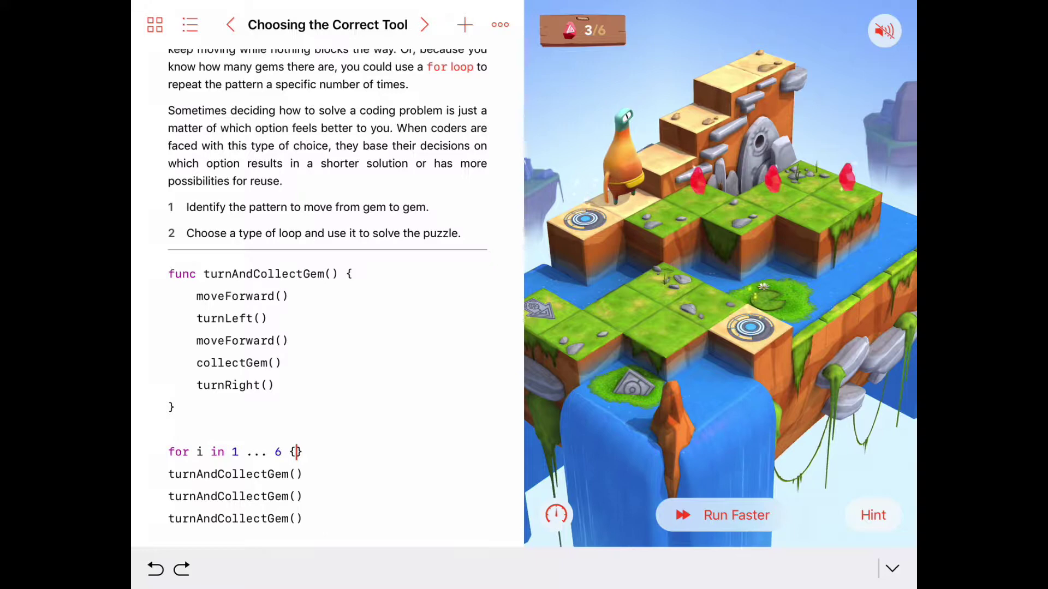
text({)
key(Return)
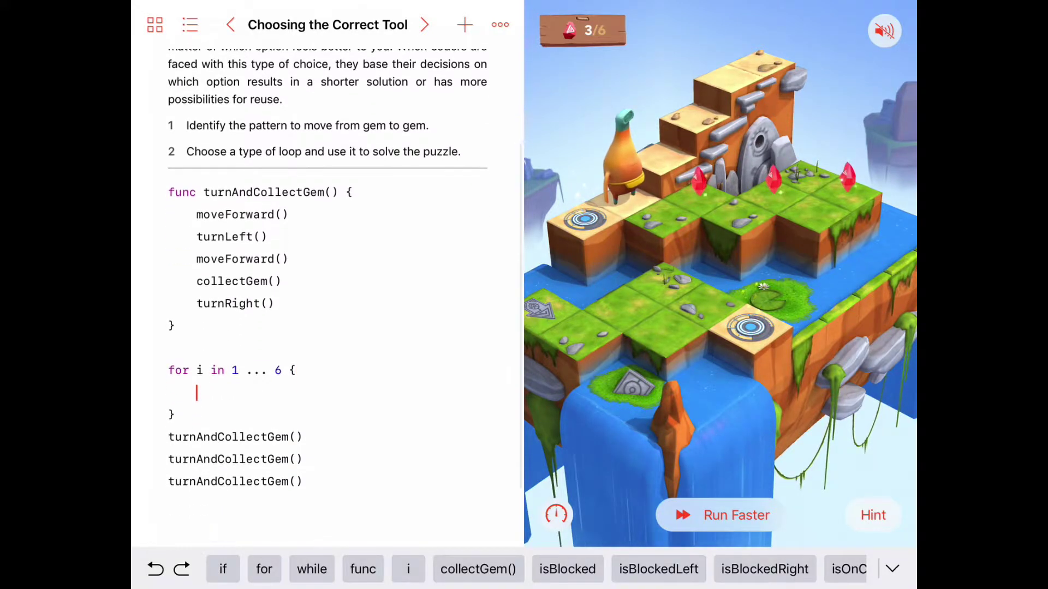
Move the first call inside the loop and delete the two leftover calls
click(232, 371)
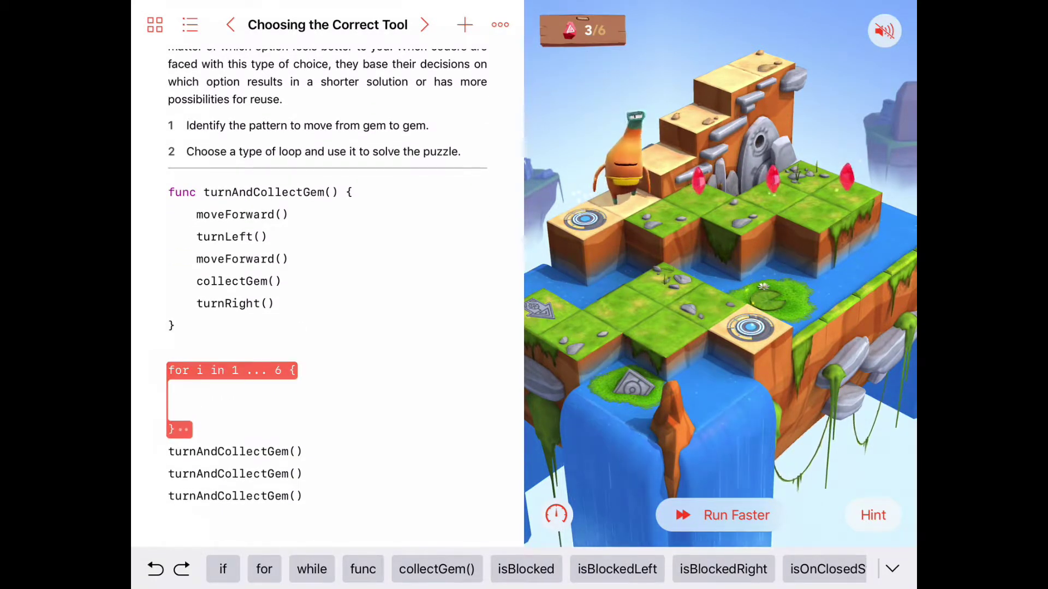
drag(179, 414, 180, 443)
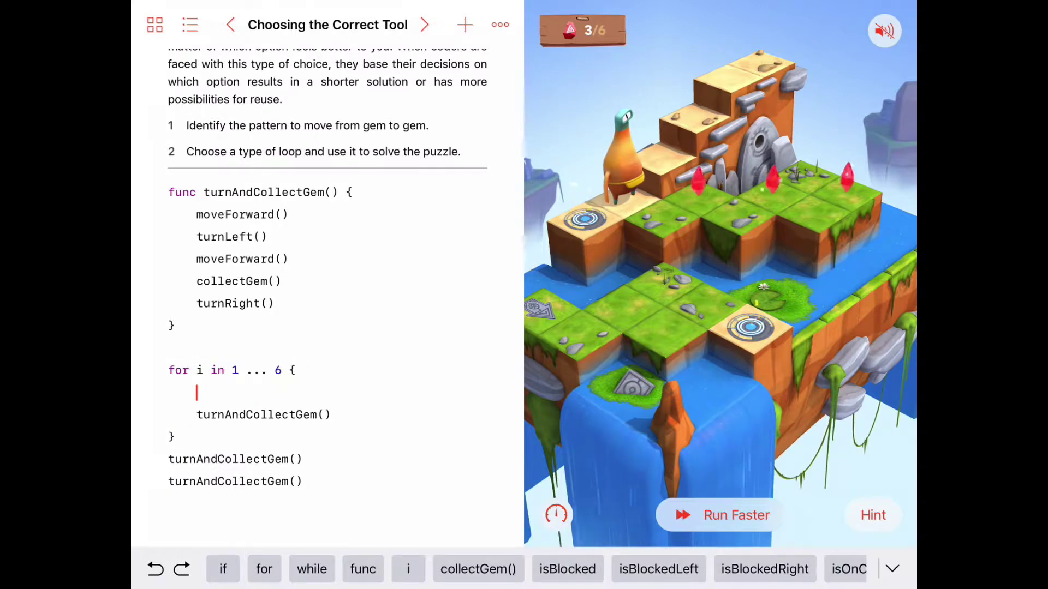
key(BackSpace)
click(235, 437)
key(BackSpace)
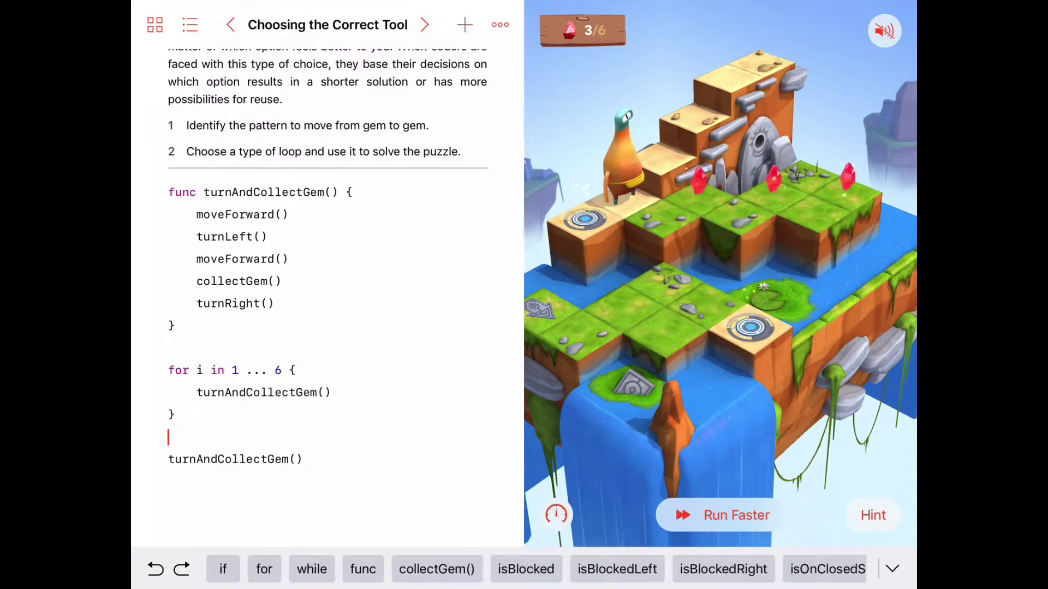
click(235, 460)
key(BackSpace)
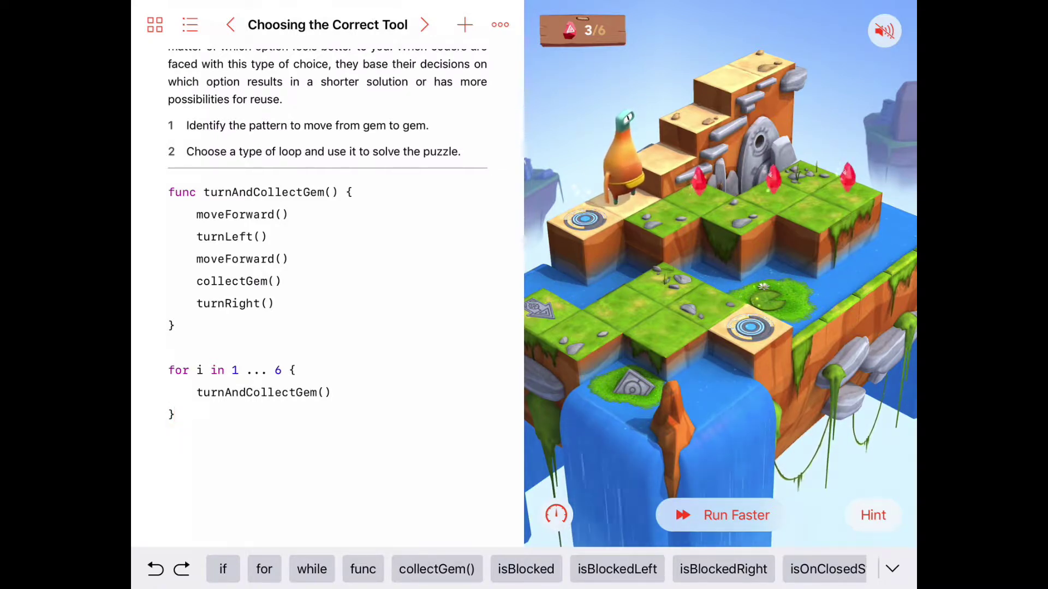
Run the for-loop solution at Run Faster speed and dismiss the success message
click(715, 514)
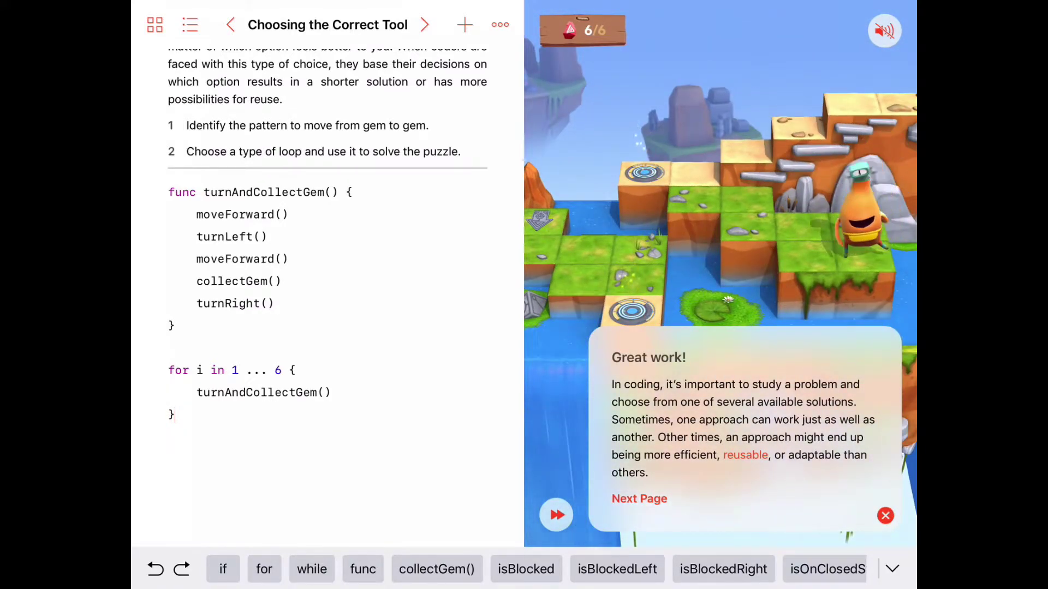
click(885, 515)
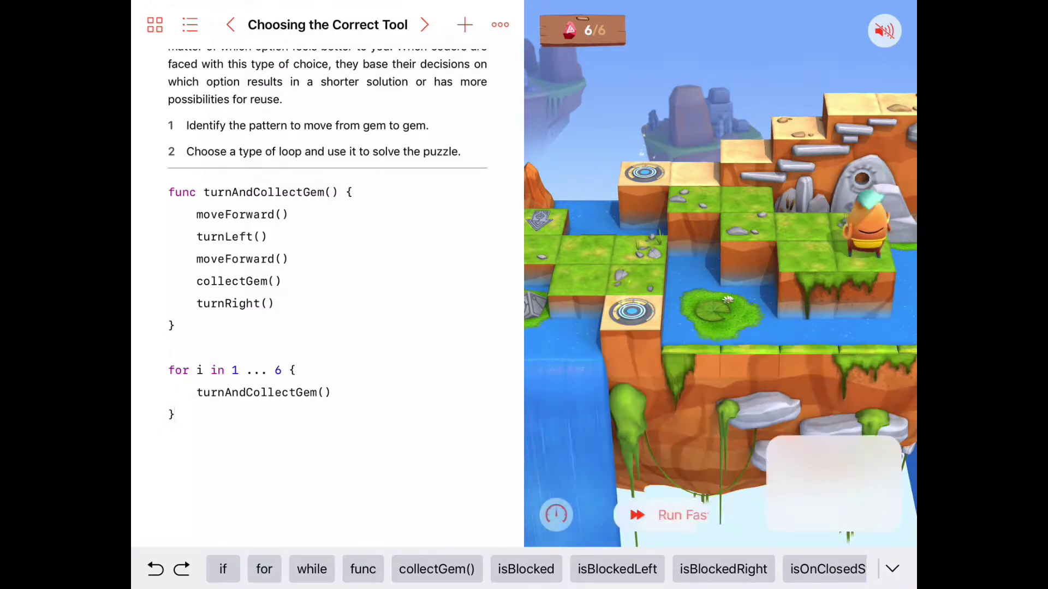
double_click(263, 191)
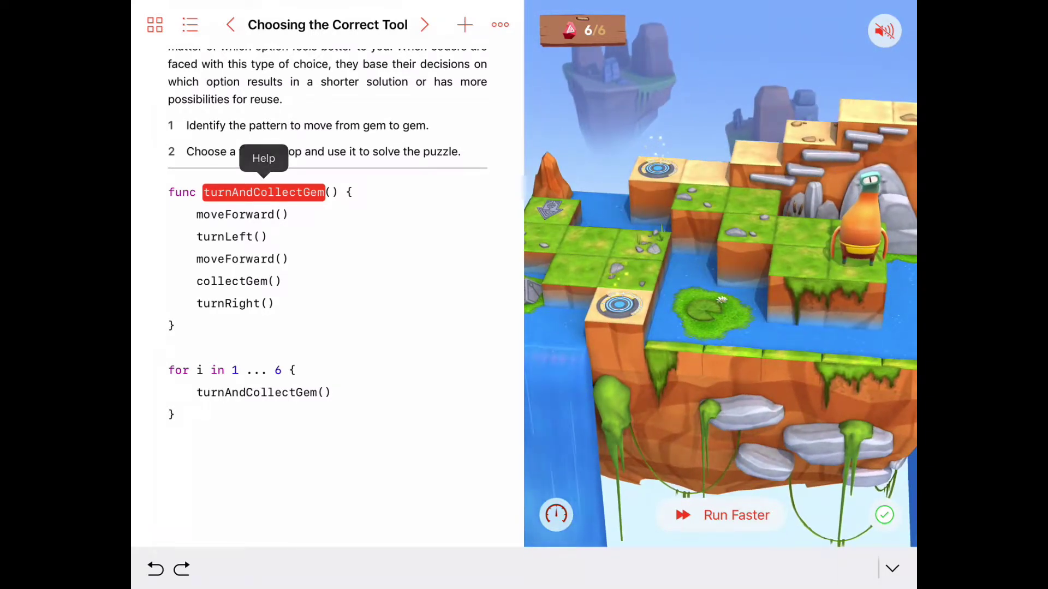
Switch the run speed back to Run My Code, resetting the world to 0 of 6 gems
click(555, 514)
click(613, 404)
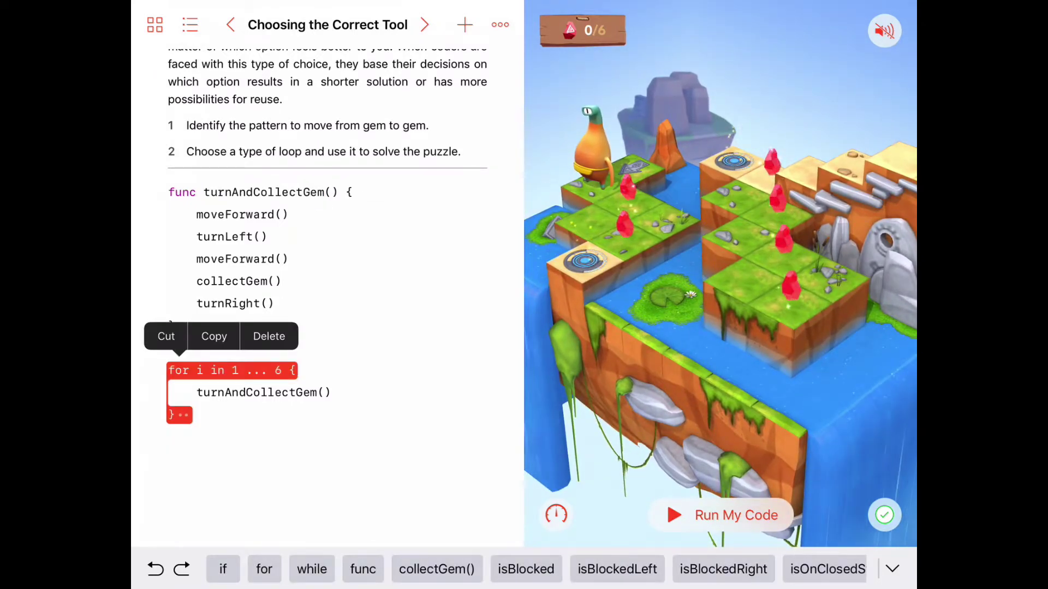
Replace the for loop with a while true loop around turnAndCollectGem(), then select true
click(269, 336)
text(while )
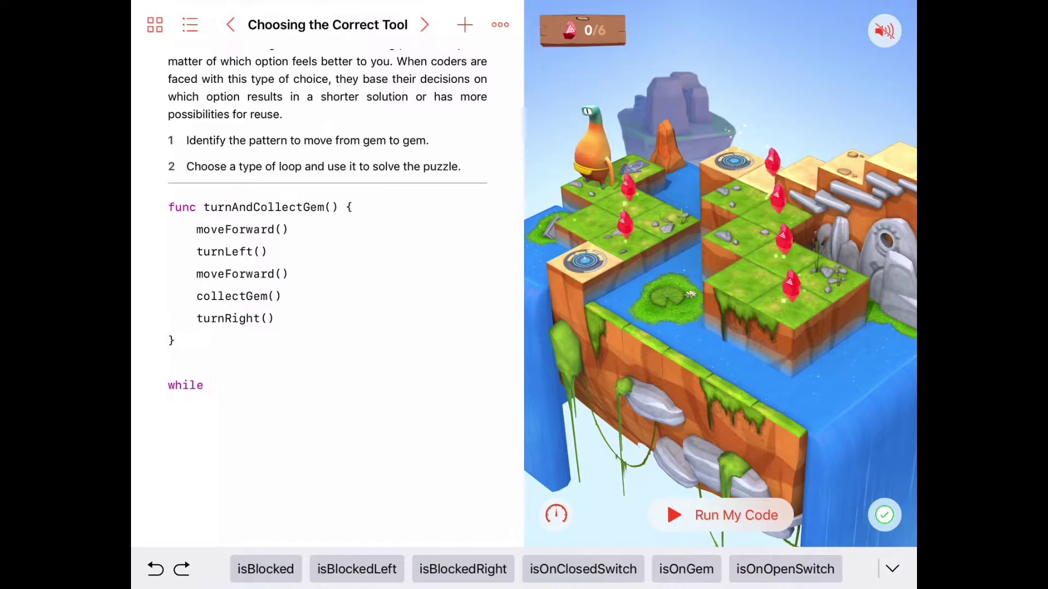
text(tru)
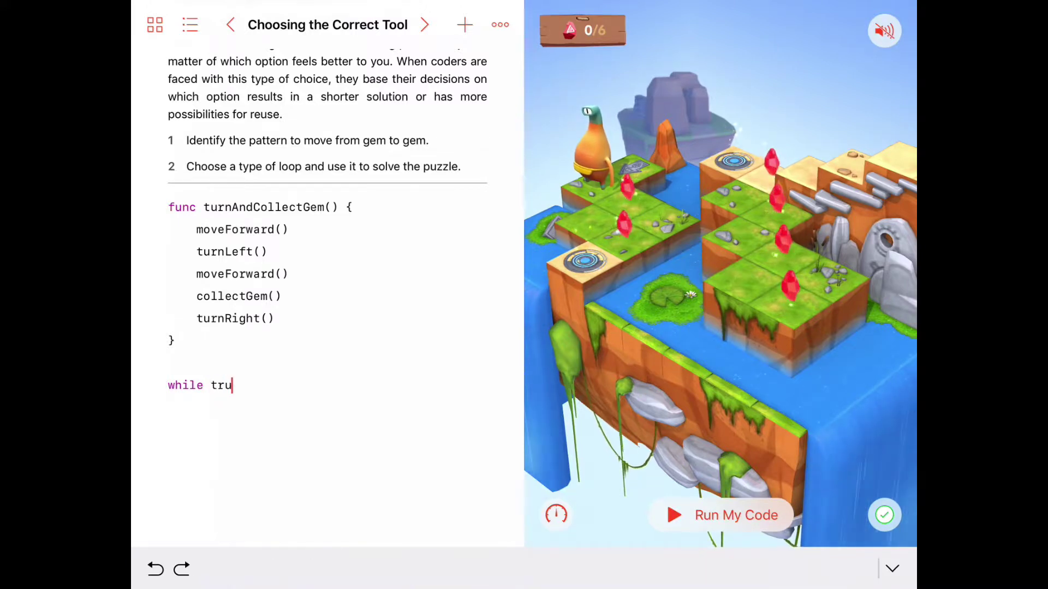
text(e {)
key(Return)
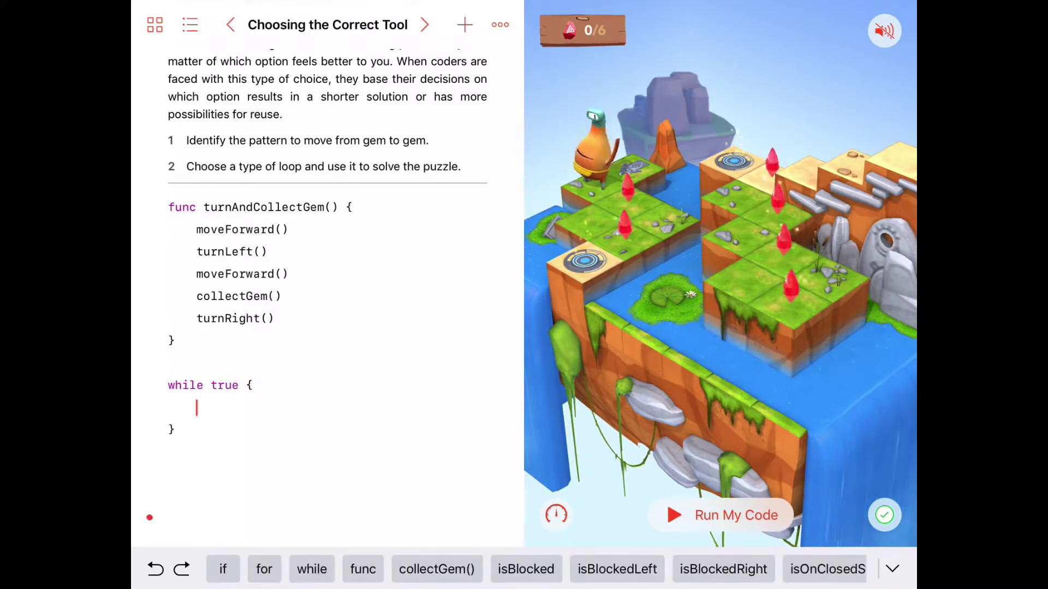
text(mov)
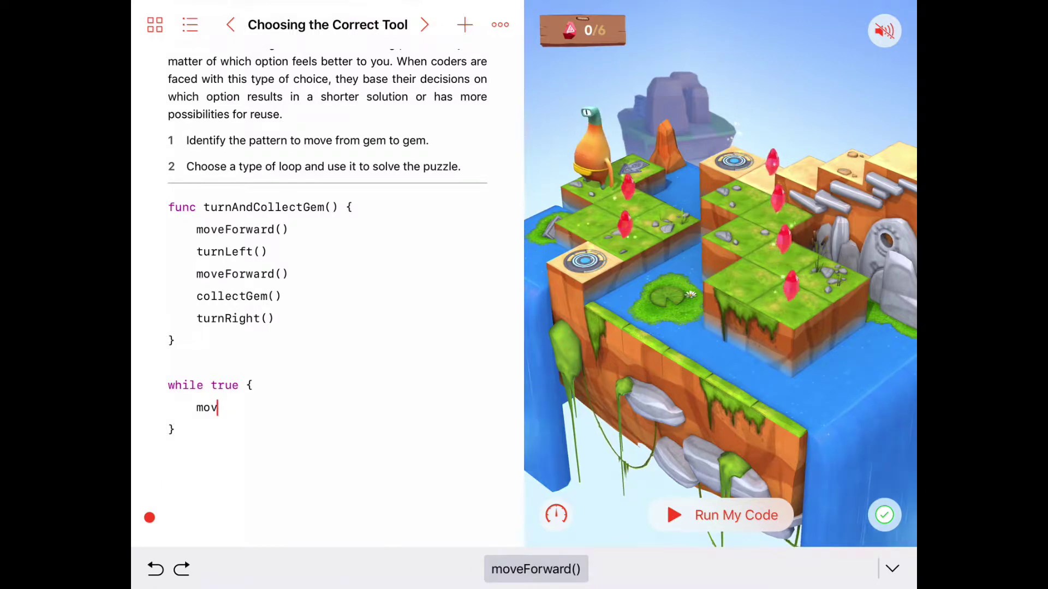
key(BackSpace)
key(BackSpace)
text(turn)
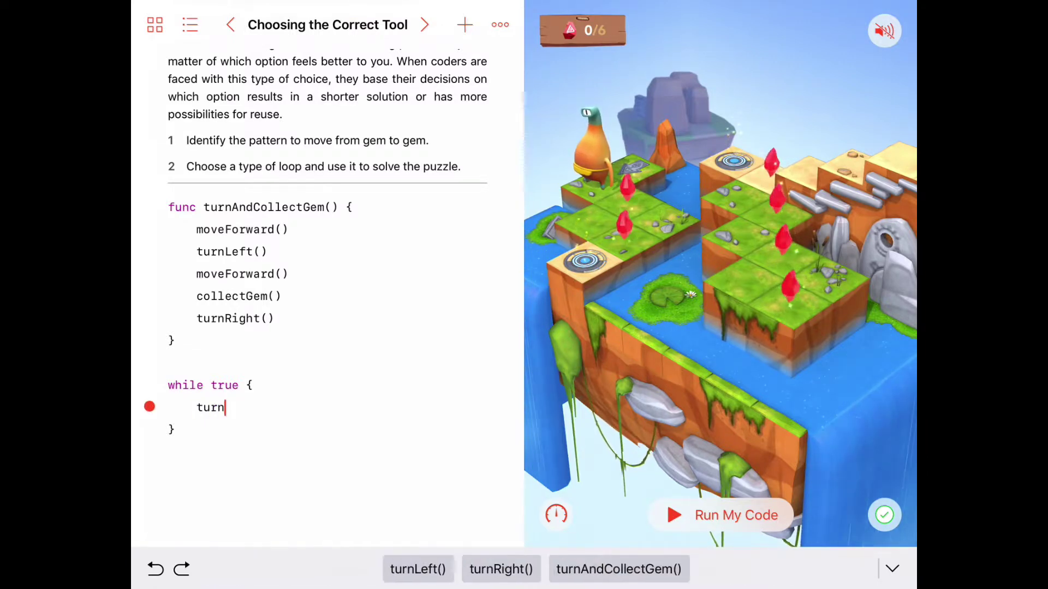
text(And)
key(Tab)
key(Return)
key(BackSpace)
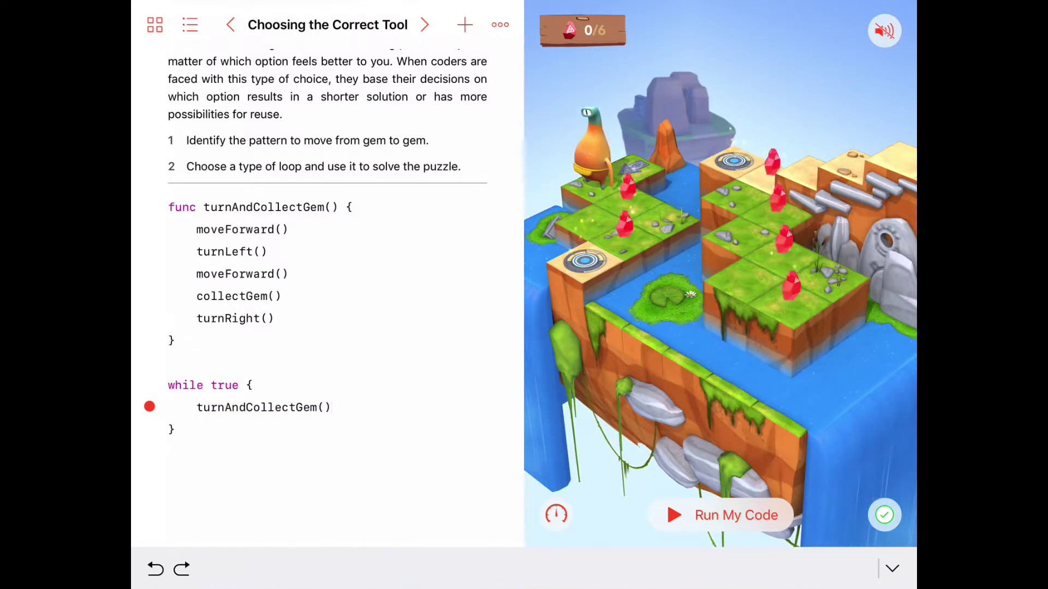
click(225, 386)
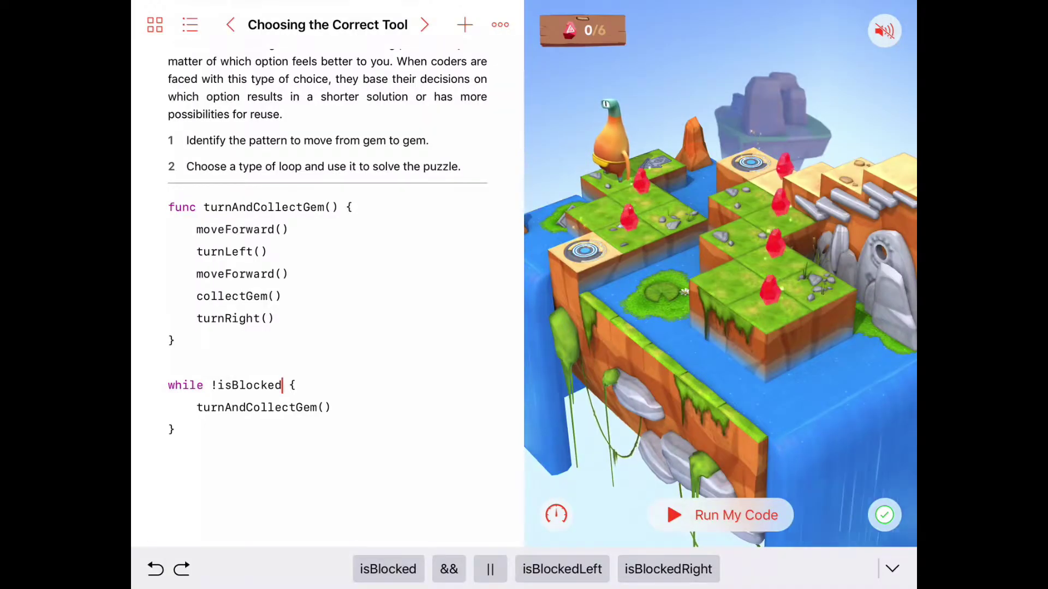
Run the while !isBlocked solution at Run My Code speed
click(722, 514)
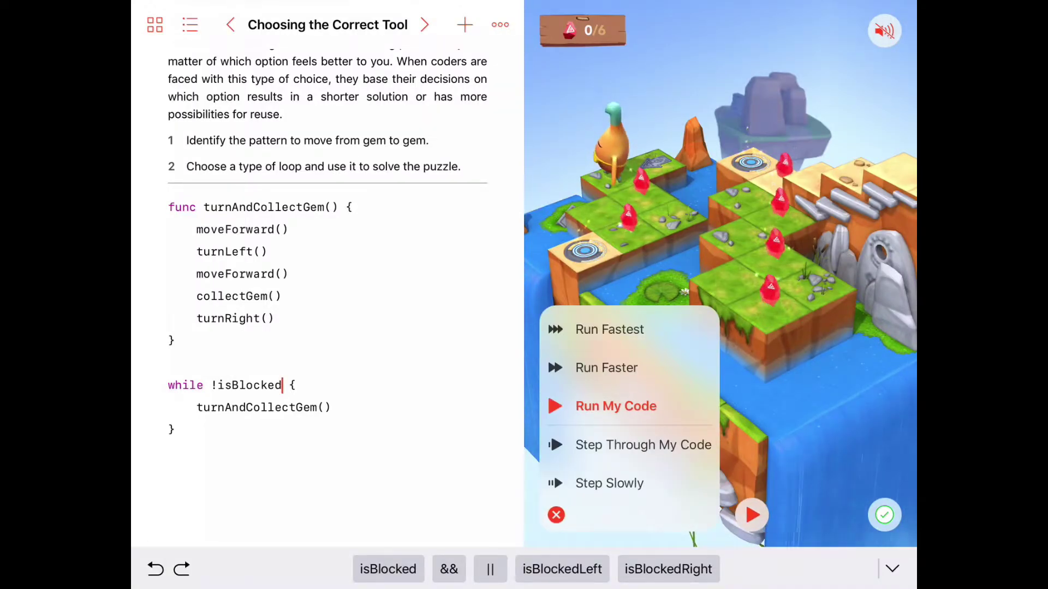
click(616, 406)
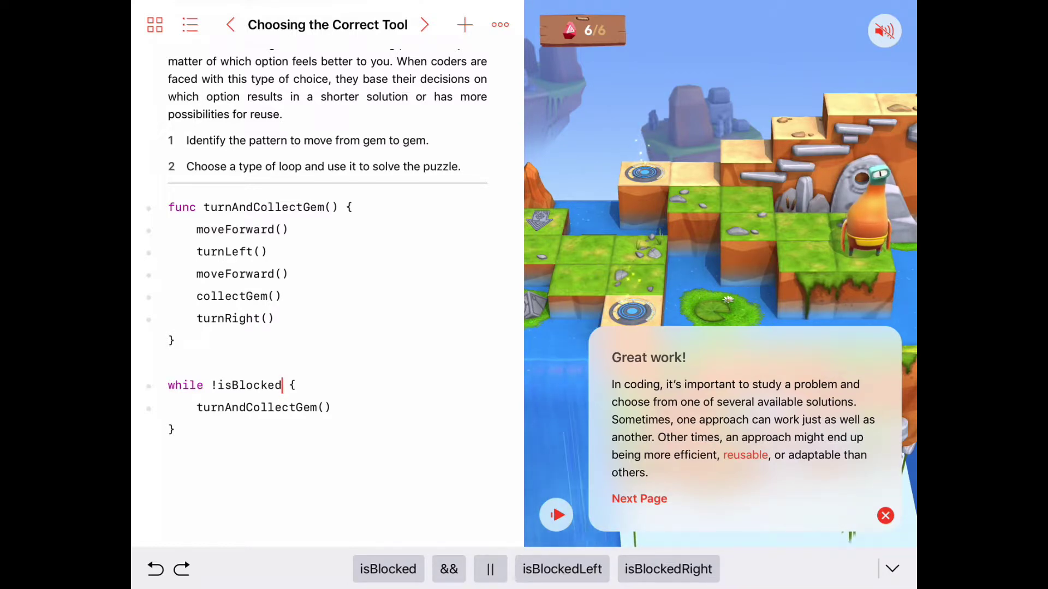
Add a blank line after the while loop and close the Great work! message
click(185, 385)
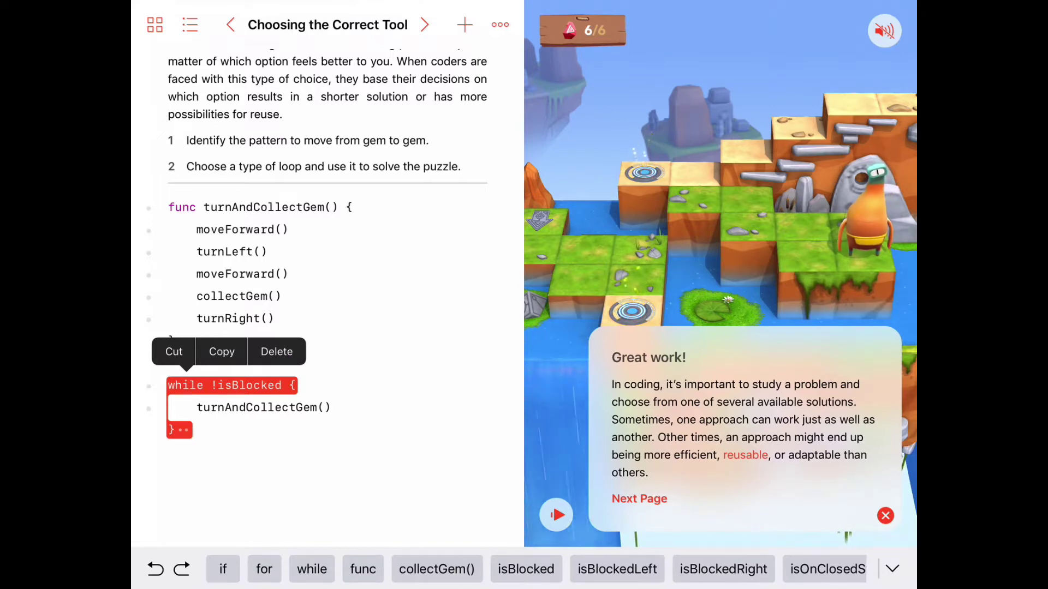
click(327, 458)
key(Return)
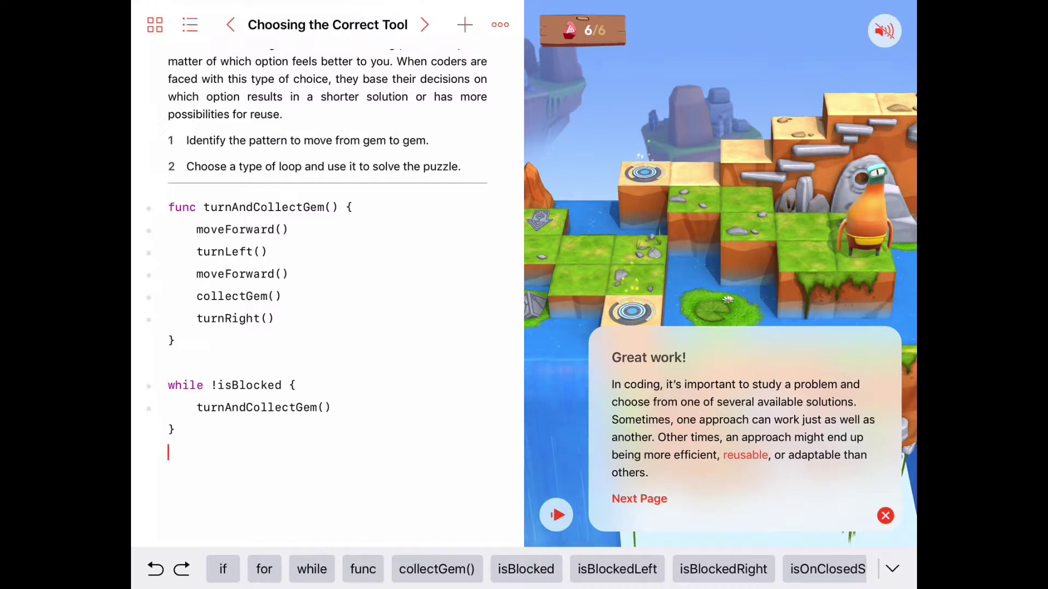
click(885, 516)
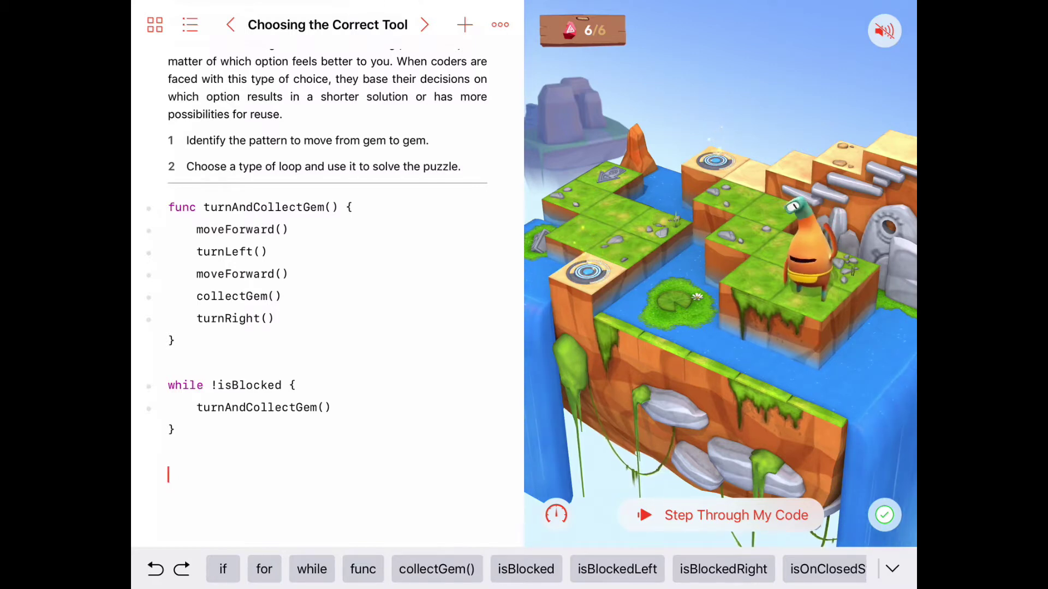
click(185, 386)
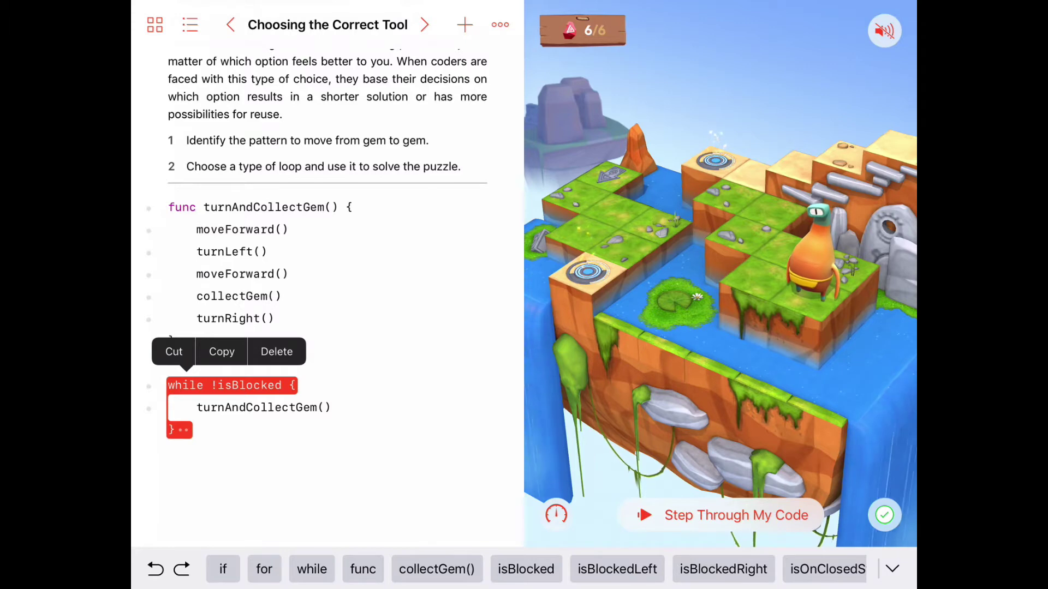